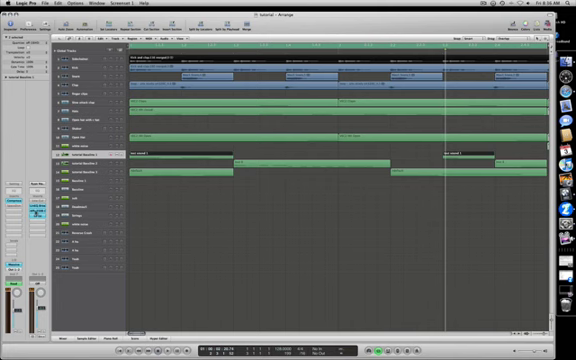
# Step: Inspect the first bassline's instrument, then open and close its Massive synth
pyautogui.click(14, 262)
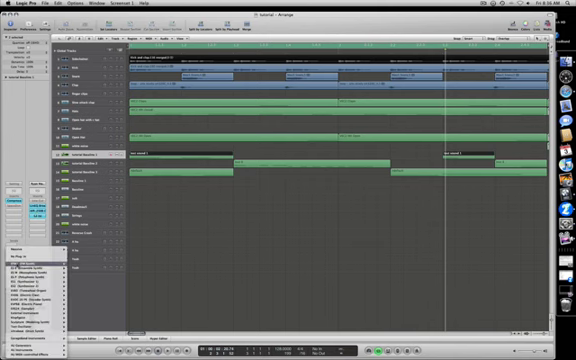
pyautogui.click(14, 266)
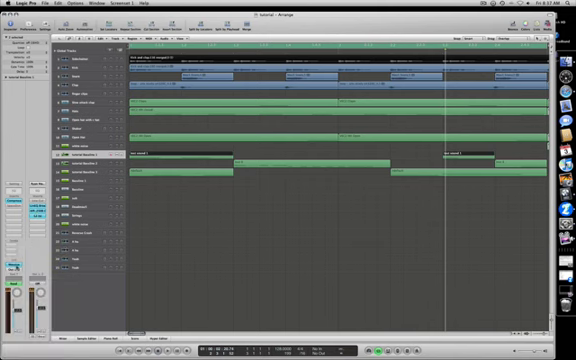
pyautogui.doubleClick(14, 266)
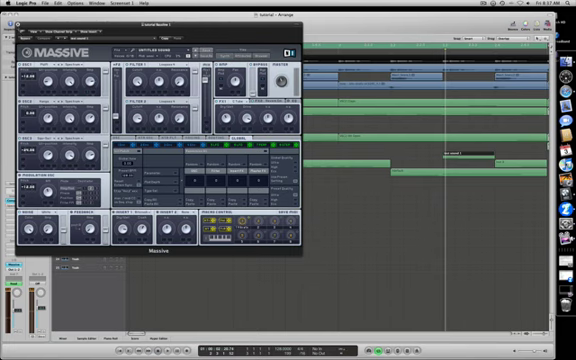
pyautogui.press('super+w')
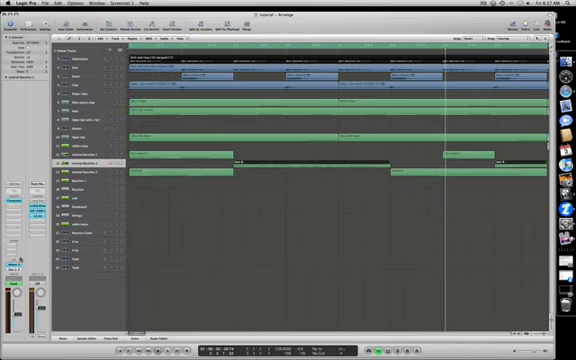
# Step: Open the second bassline's Albino 3 synth, centre its window, then close it
pyautogui.doubleClick(14, 262)
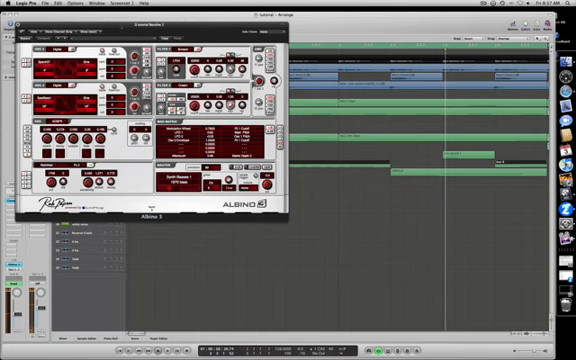
pyautogui.moveTo(150, 24); pyautogui.dragTo(310, 41)
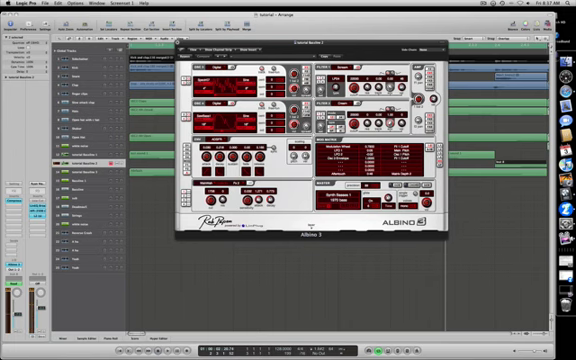
pyautogui.click(181, 43)
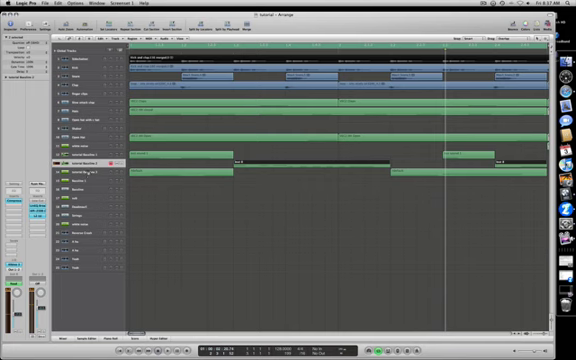
# Step: Select the third bassline, open its ES1 synth, move the window, then close it
pyautogui.click(93, 172)
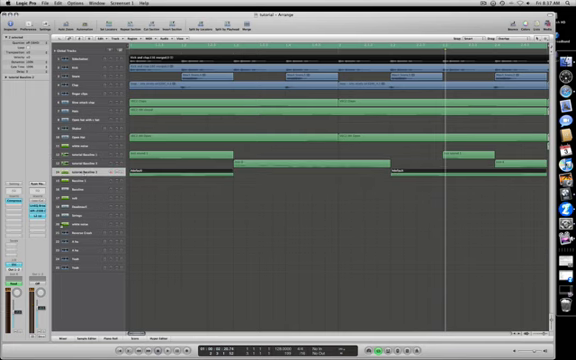
pyautogui.doubleClick(15, 263)
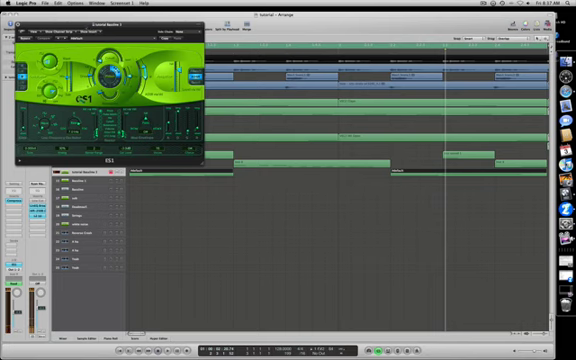
pyautogui.moveTo(112, 24); pyautogui.dragTo(387, 155)
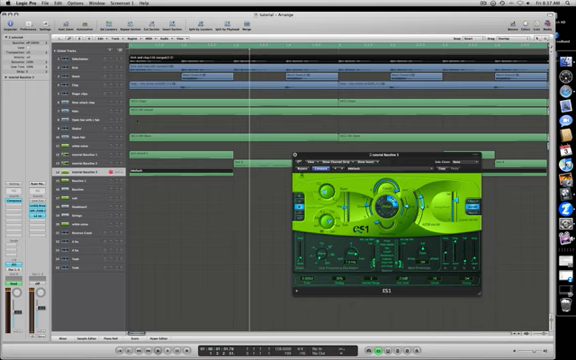
pyautogui.press('super+w')
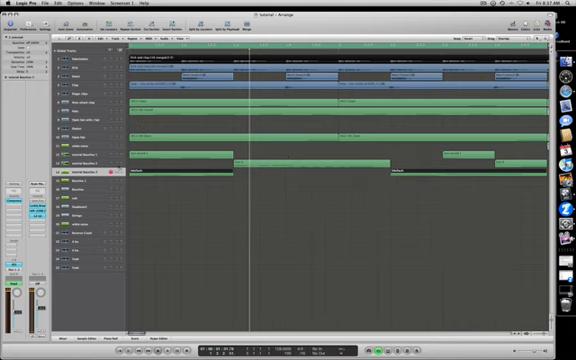
# Step: Try enlarging a bassline track to show automation, then undo back to normal height
pyautogui.press('a')
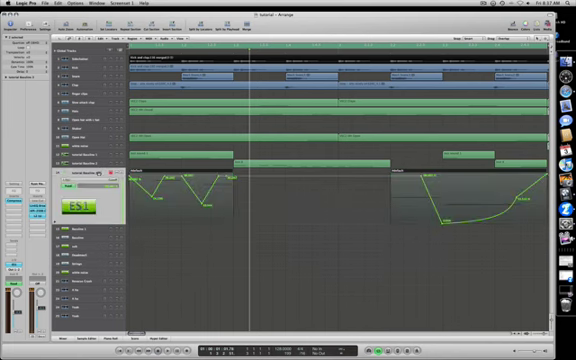
pyautogui.click(92, 164)
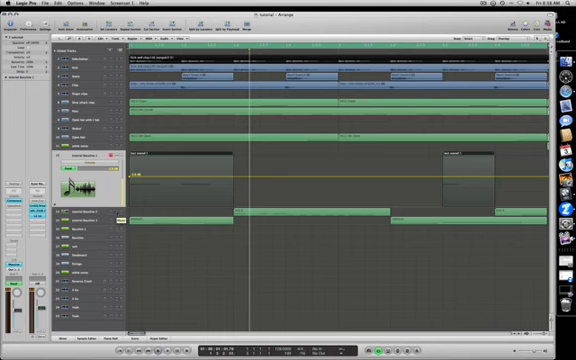
pyautogui.hotkey('ctrl', 'z')
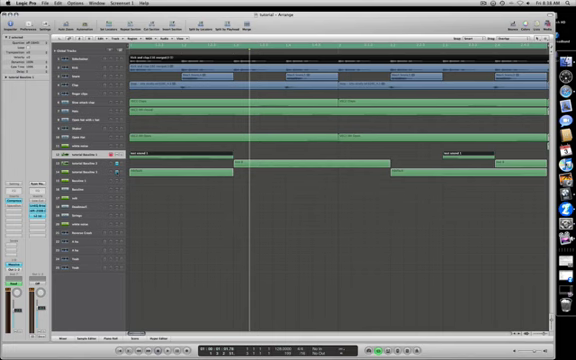
# Step: Play, stop and replay the arrangement to audition the bass line
pyautogui.press('space')
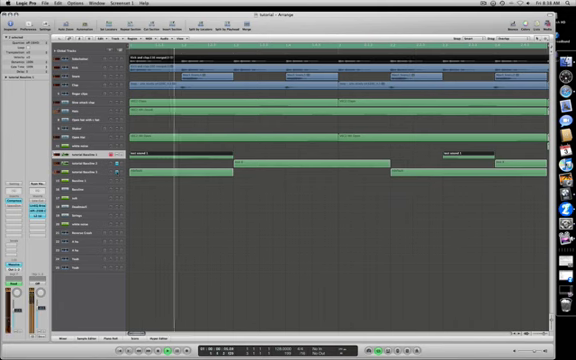
pyautogui.press('space')
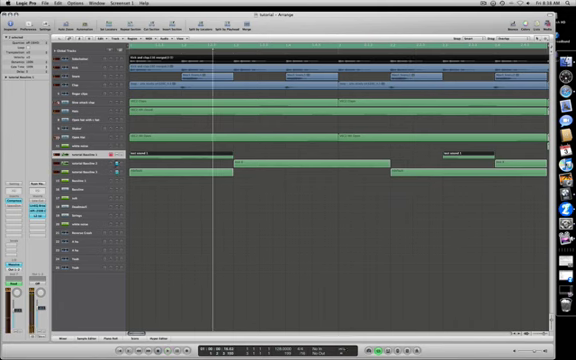
pyautogui.press('space')
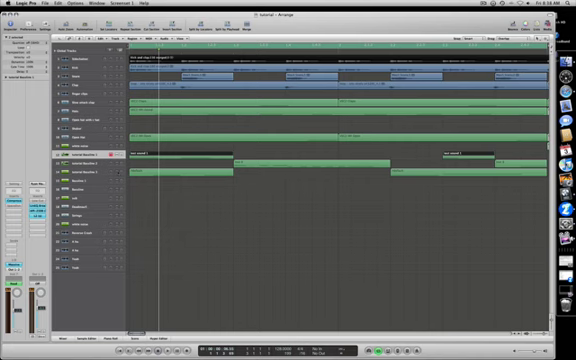
pyautogui.press('space')
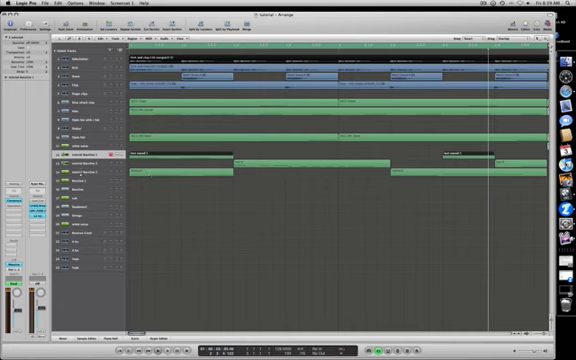
# Step: Enlarge the ES1 bassline (Bassline 3) to show its automation, then play from the start
pyautogui.press('Down')
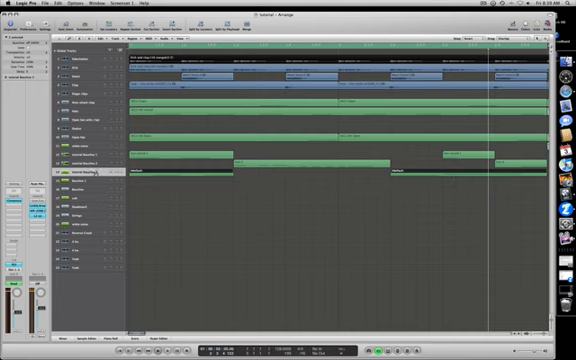
pyautogui.doubleClick(93, 172)
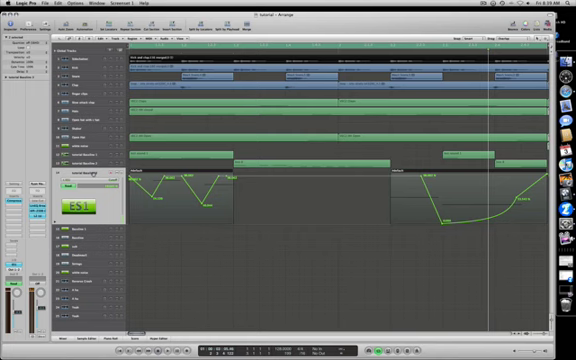
pyautogui.press('Return')
pyautogui.press('space')
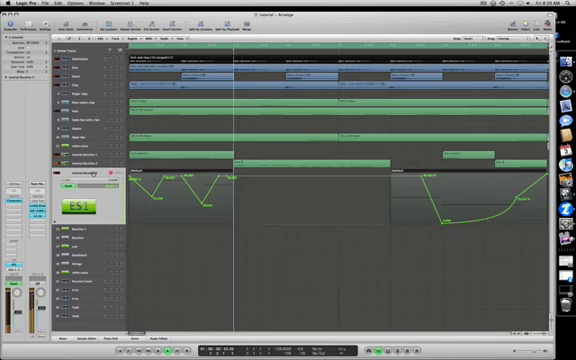